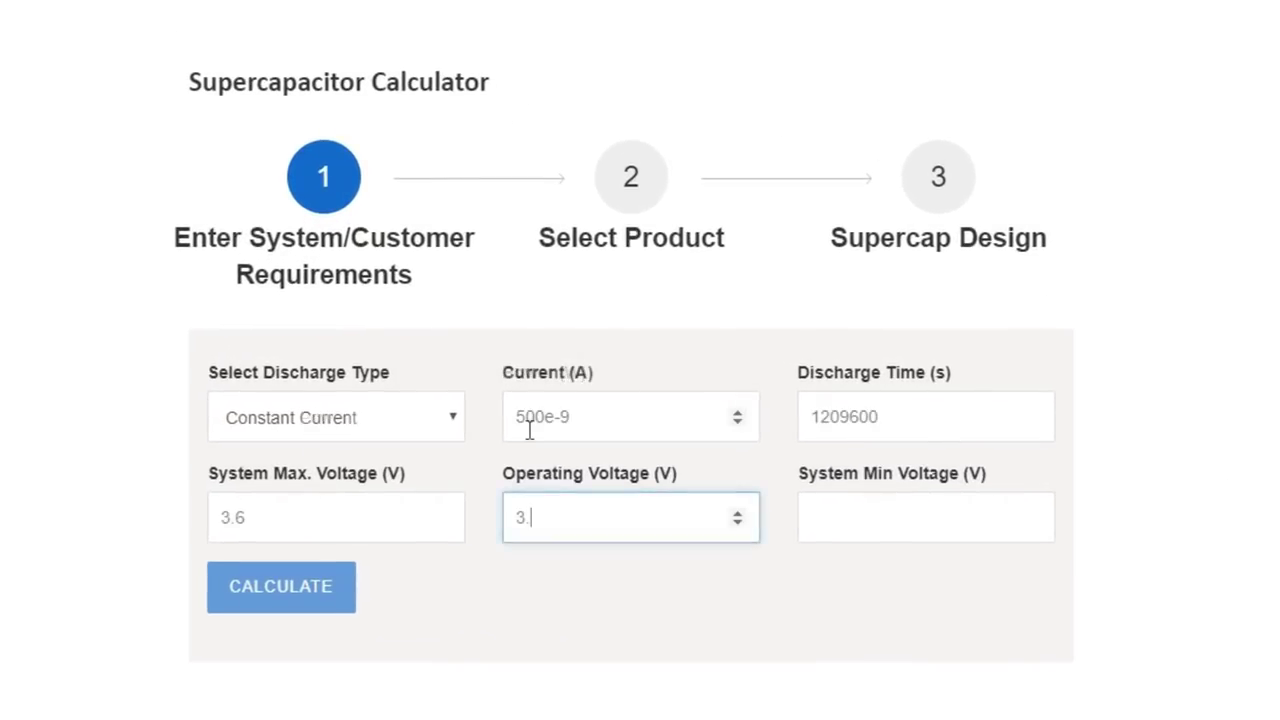
# Enter 3.6 V operating and 1.8 V minimum voltage, calculate the requirements, and advance to product selection
pyautogui.write('.6')
pyautogui.press('Tab')
pyautogui.write('1.8')
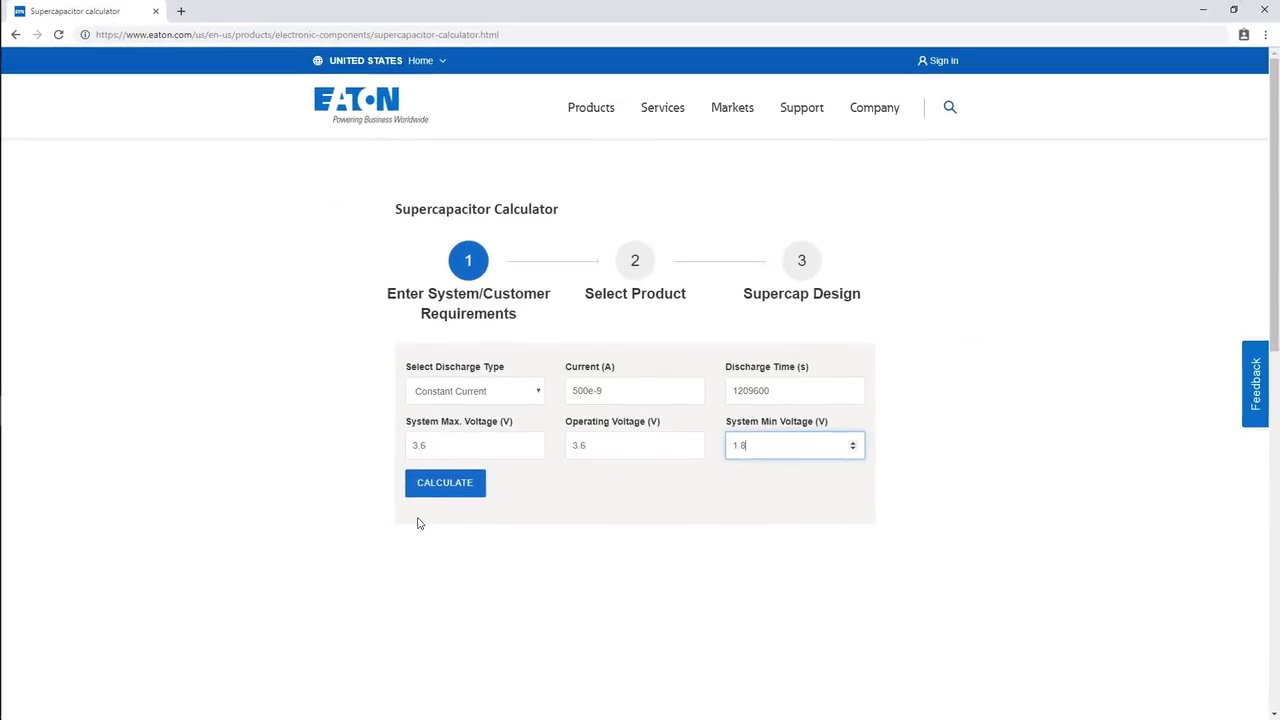
pyautogui.click(400, 508)
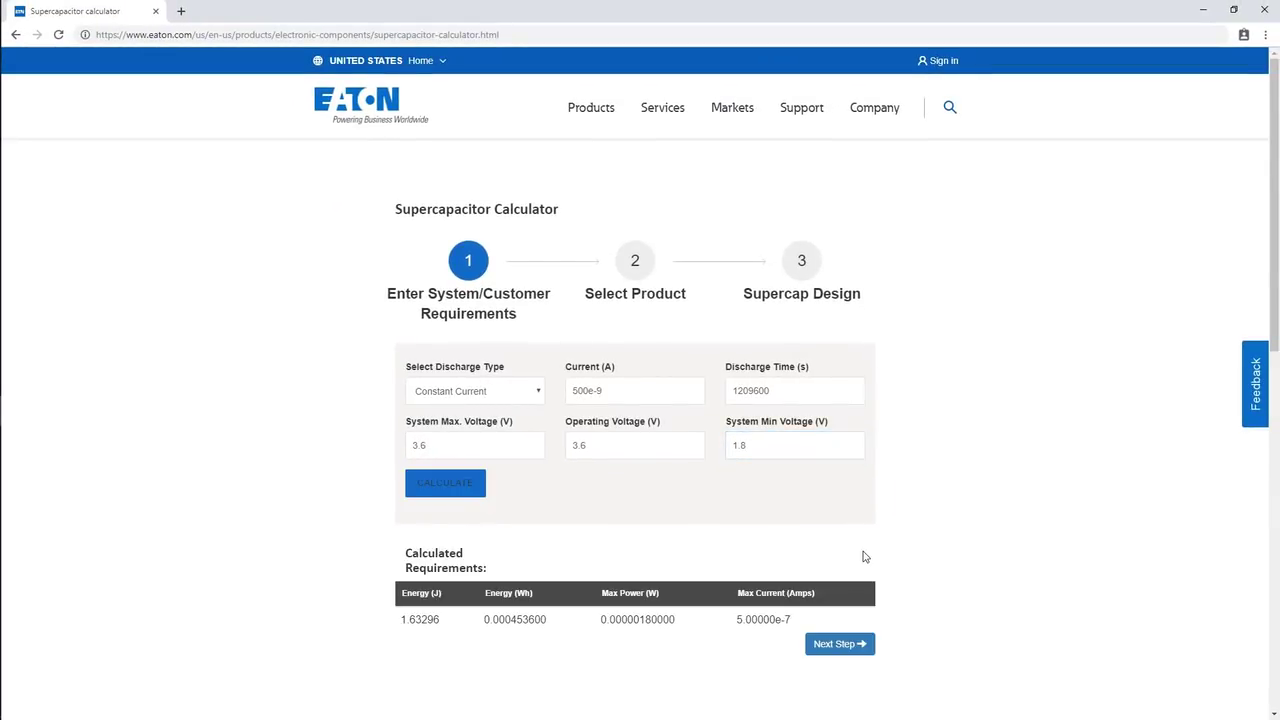
pyautogui.click(848, 643)
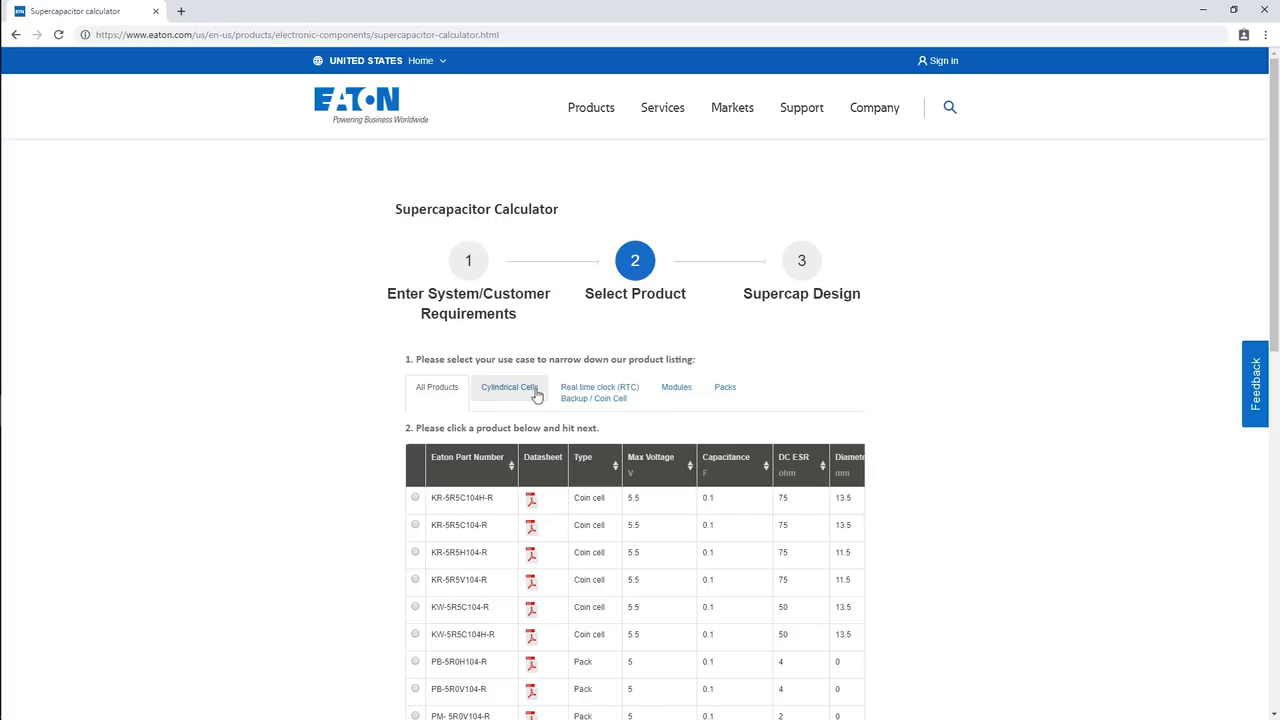
# Choose the KR-5R5C105-R coin cell from page 3 of the RTC Backup / Coin Cell products and view its design
pyautogui.click(570, 397)
pyautogui.scroll(-1, 912, 409)
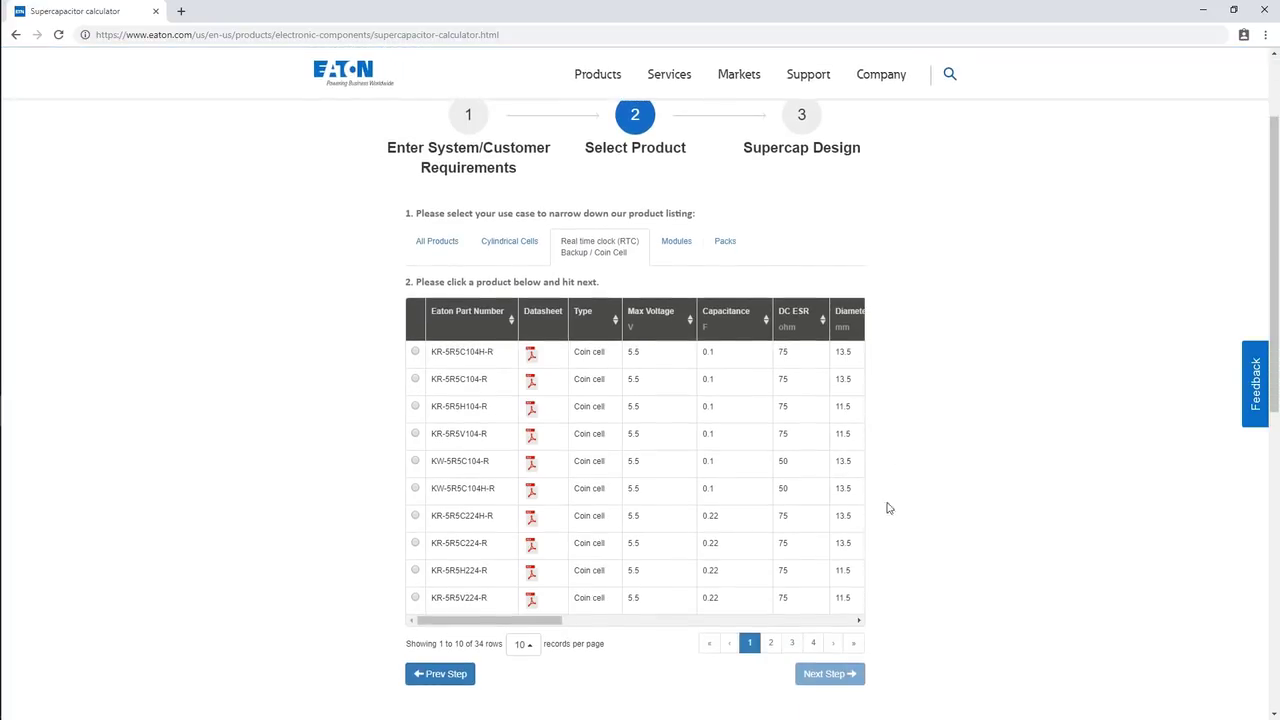
pyautogui.click(832, 645)
pyautogui.click(832, 645)
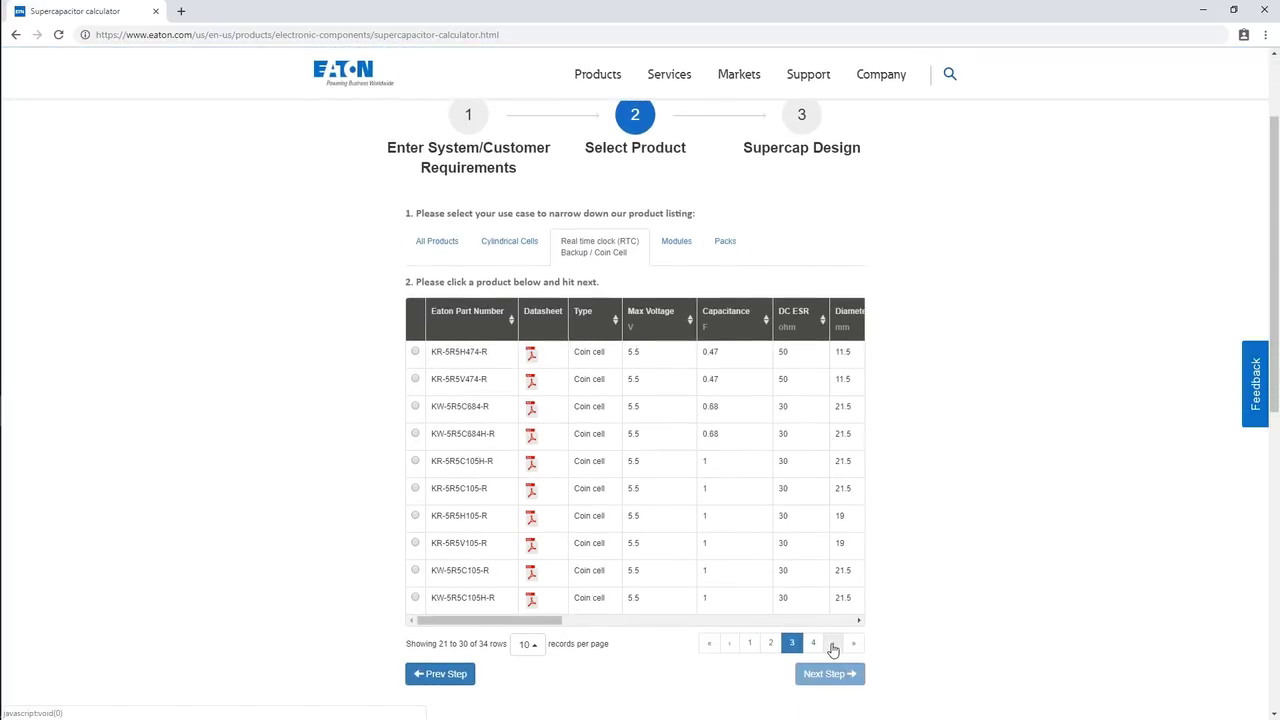
pyautogui.click(416, 489)
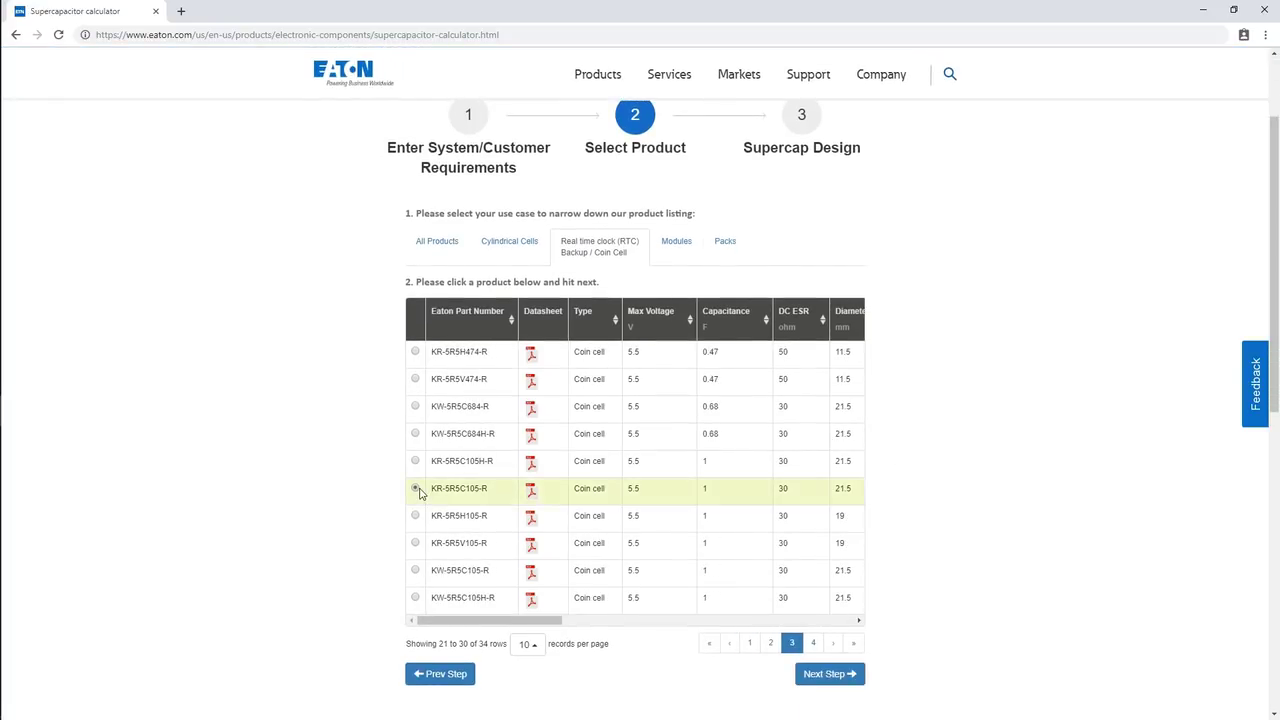
pyautogui.click(850, 675)
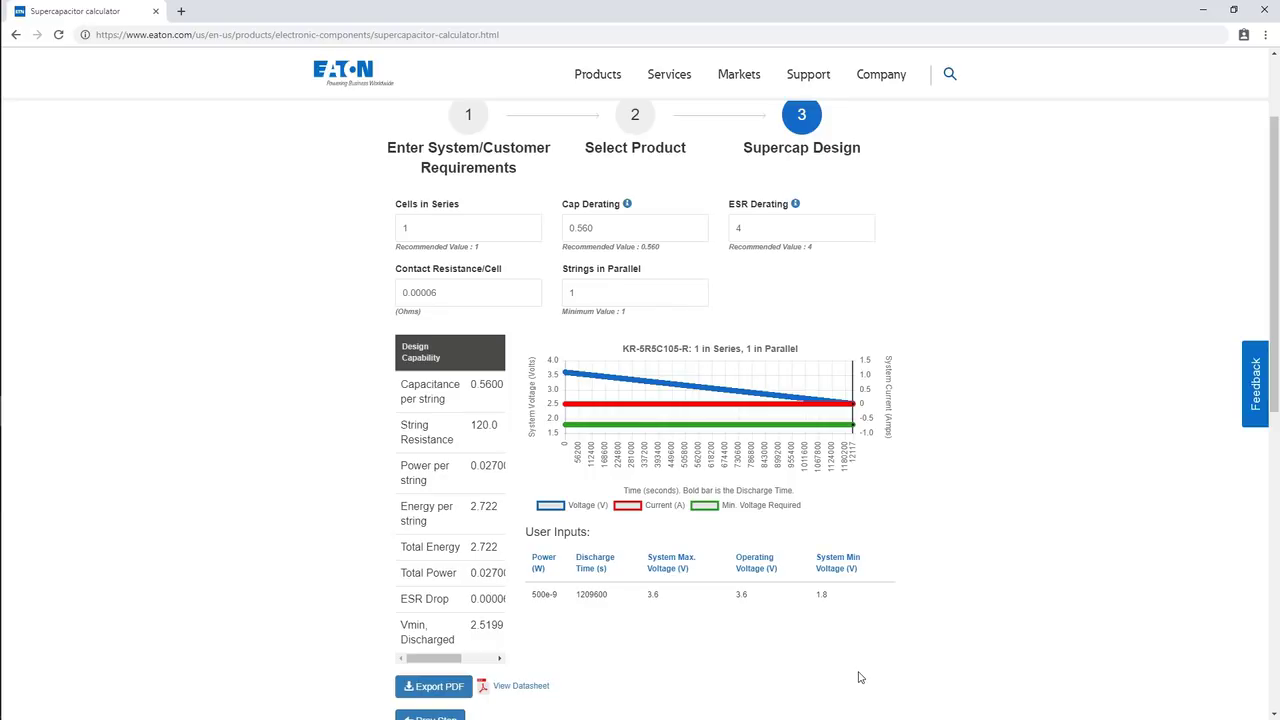
# Return to the requirements step and switch the discharge type to Constant Power
pyautogui.click(464, 124)
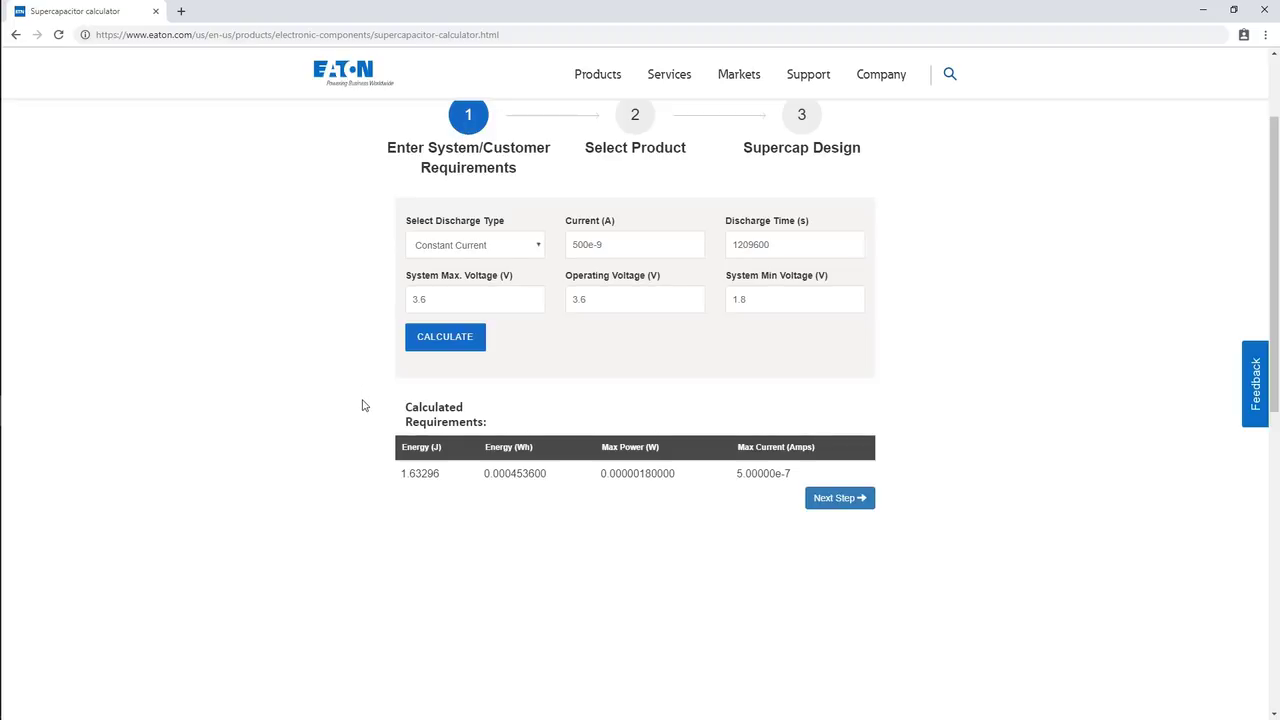
pyautogui.click(460, 250)
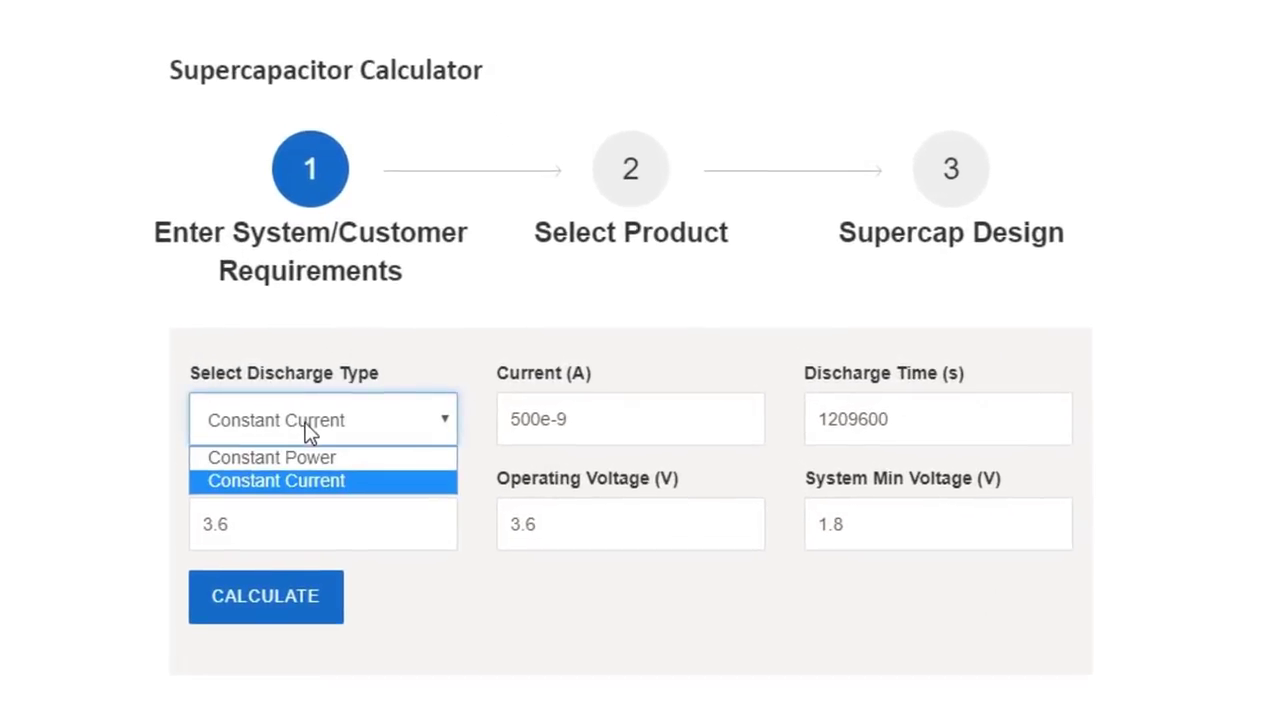
pyautogui.click(290, 457)
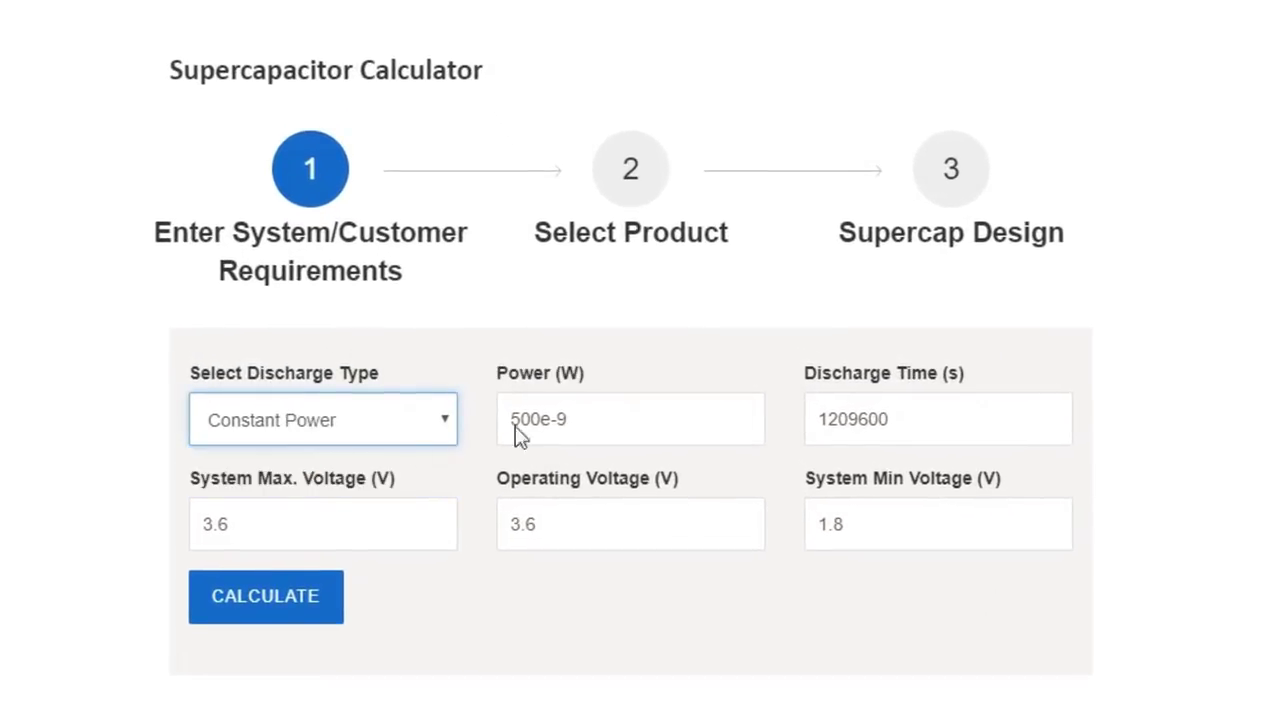
# Enter 425 W for 100 s, 88 V max and operating, 42 V minimum, and calculate
pyautogui.doubleClick(597, 420)
pyautogui.write('425')
pyautogui.press('Tab')
pyautogui.write('100\t88\t88')
pyautogui.press('Tab')
pyautogui.write('42')
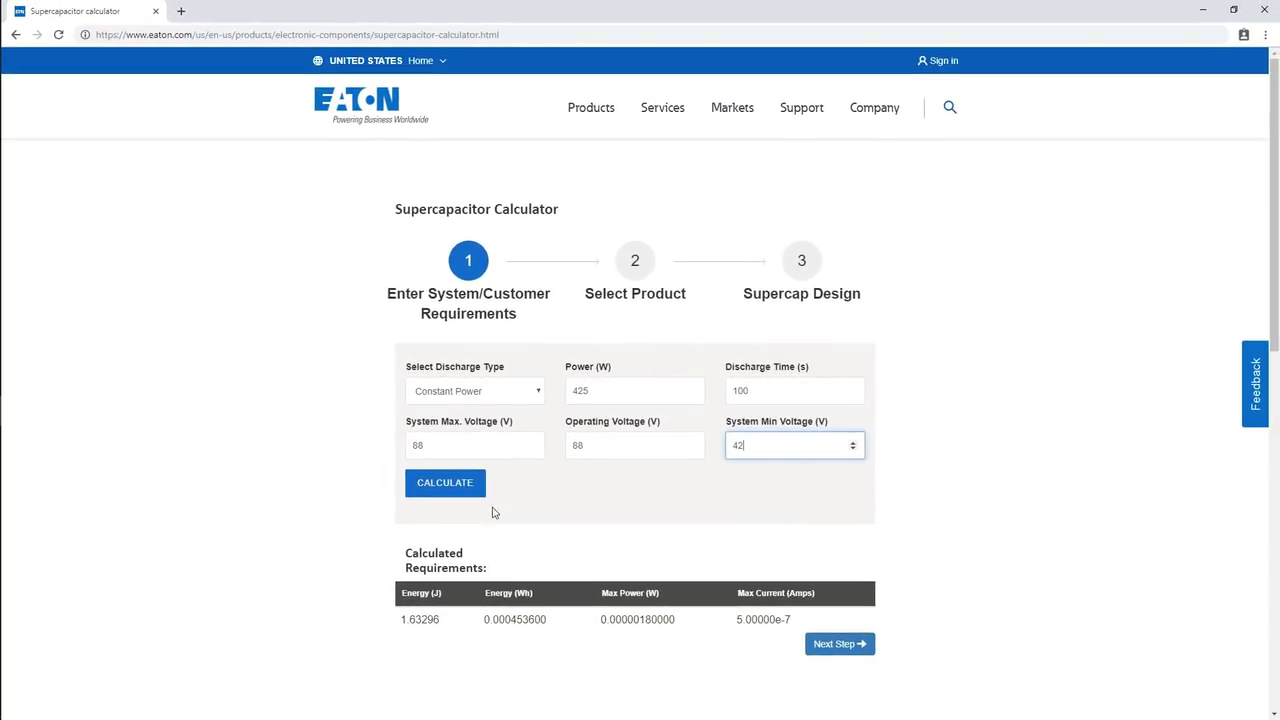
pyautogui.click(387, 546)
# Select the XT3560-3R0377-R cylindrical cell, view its 30-series, 2-parallel design, and export the PDF report
pyautogui.click(850, 648)
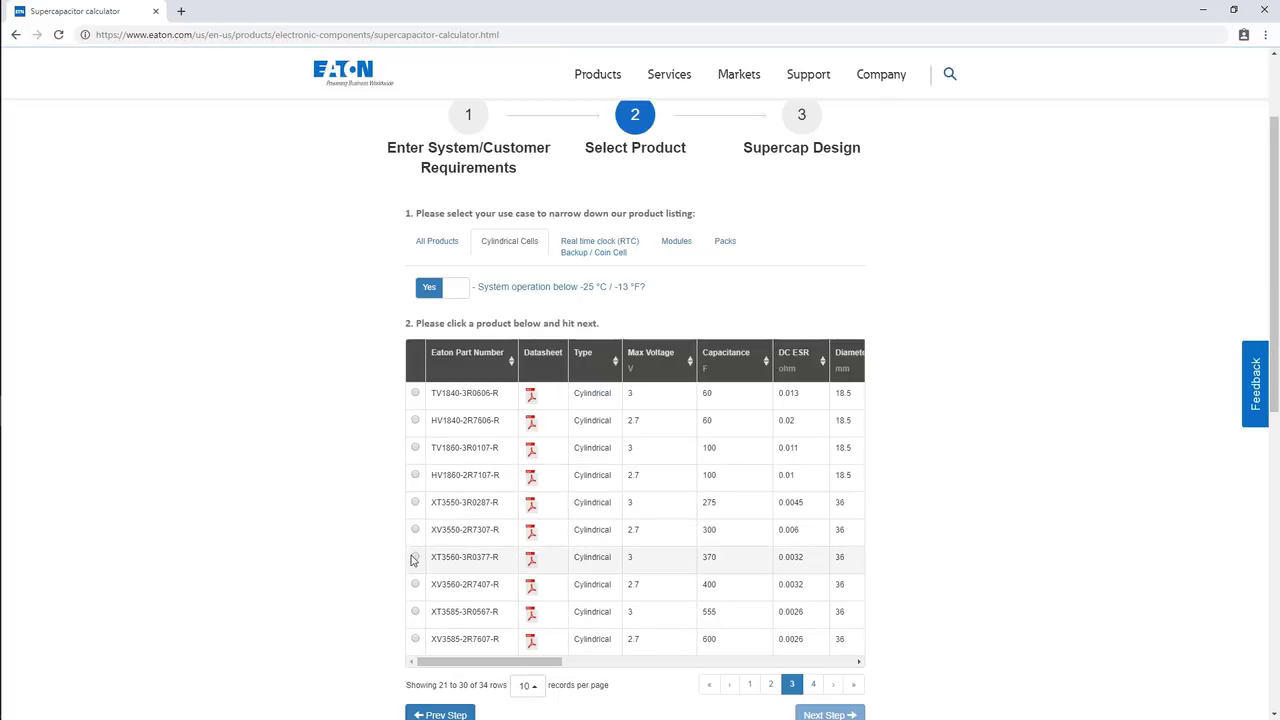
pyautogui.click(415, 557)
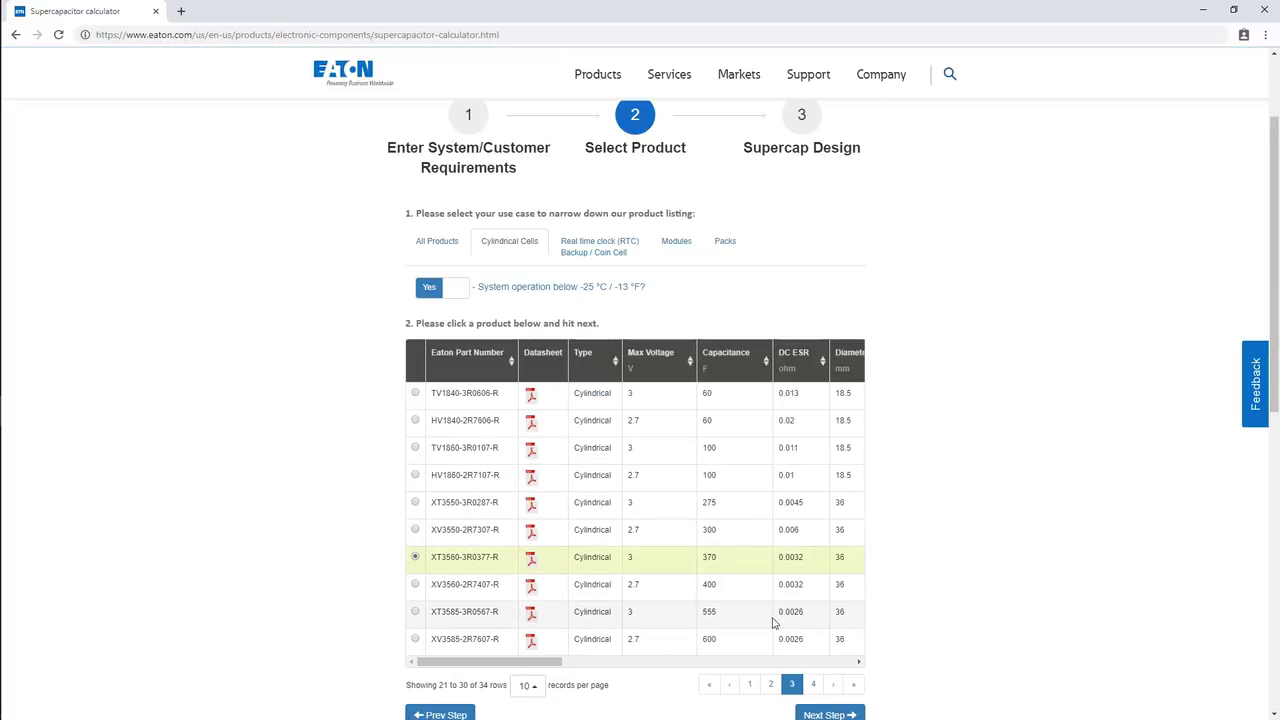
pyautogui.click(826, 714)
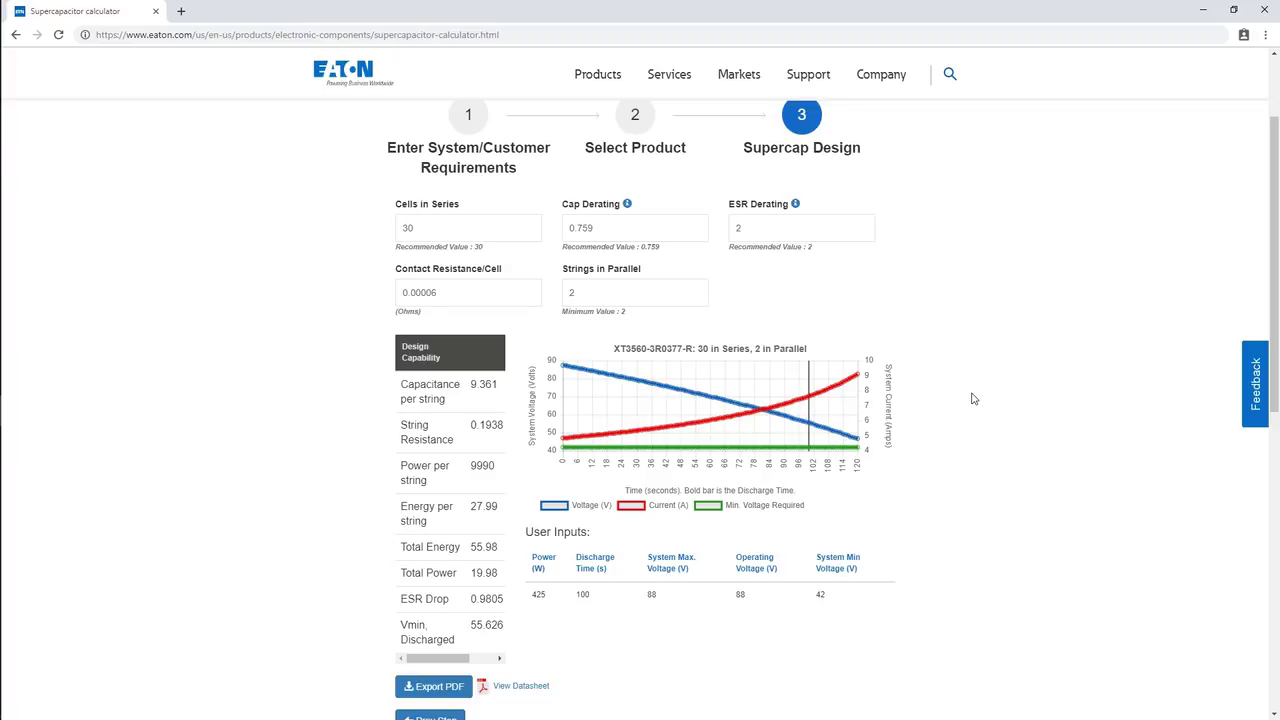
pyautogui.click(433, 688)
pyautogui.click(90, 704)
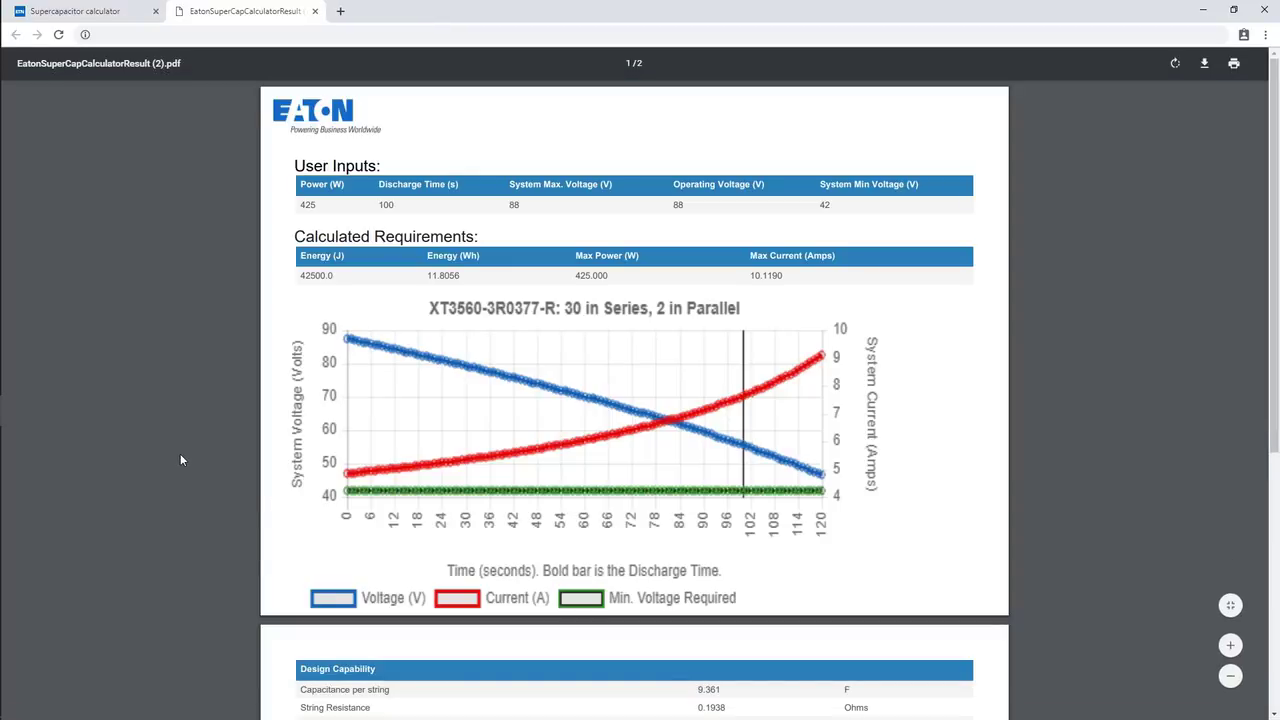
# Close the PDF and recalculate with 250000 W, 30 s, 600 V max and operating, 200 V minimum
pyautogui.hotkey('ctrl', 'w')
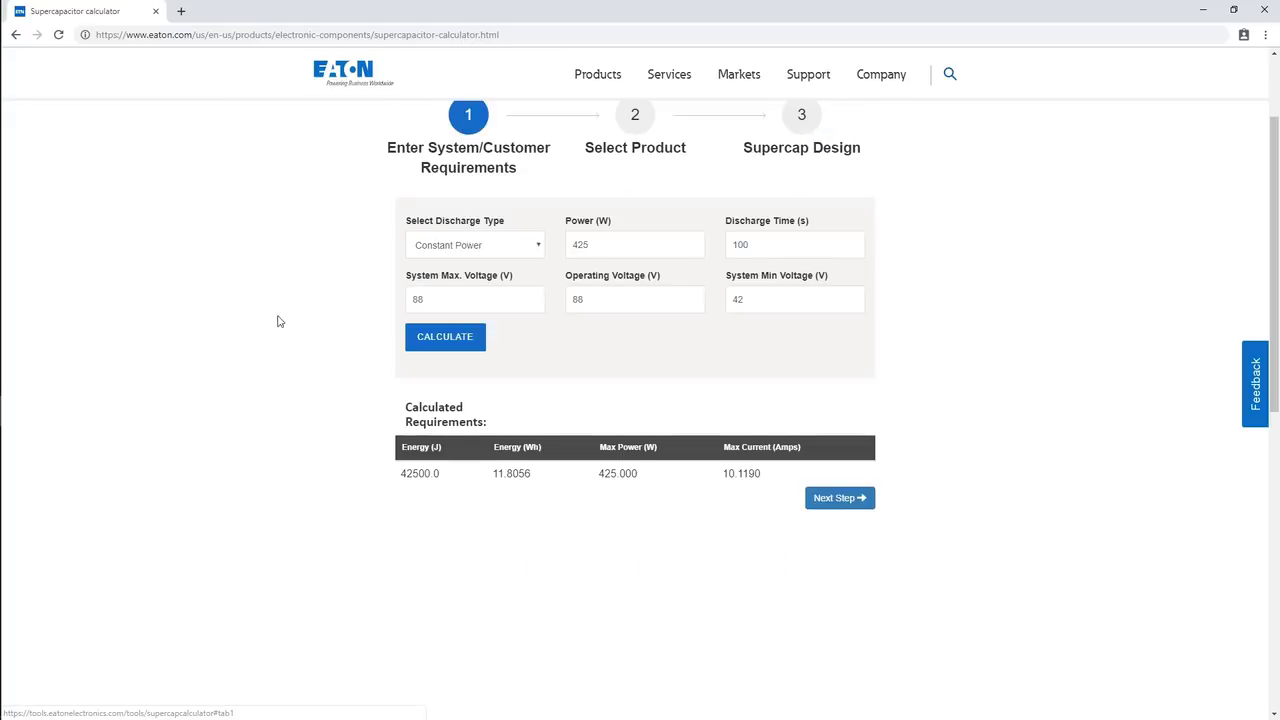
pyautogui.scroll(1, 273, 325)
pyautogui.scroll(1, 273, 325)
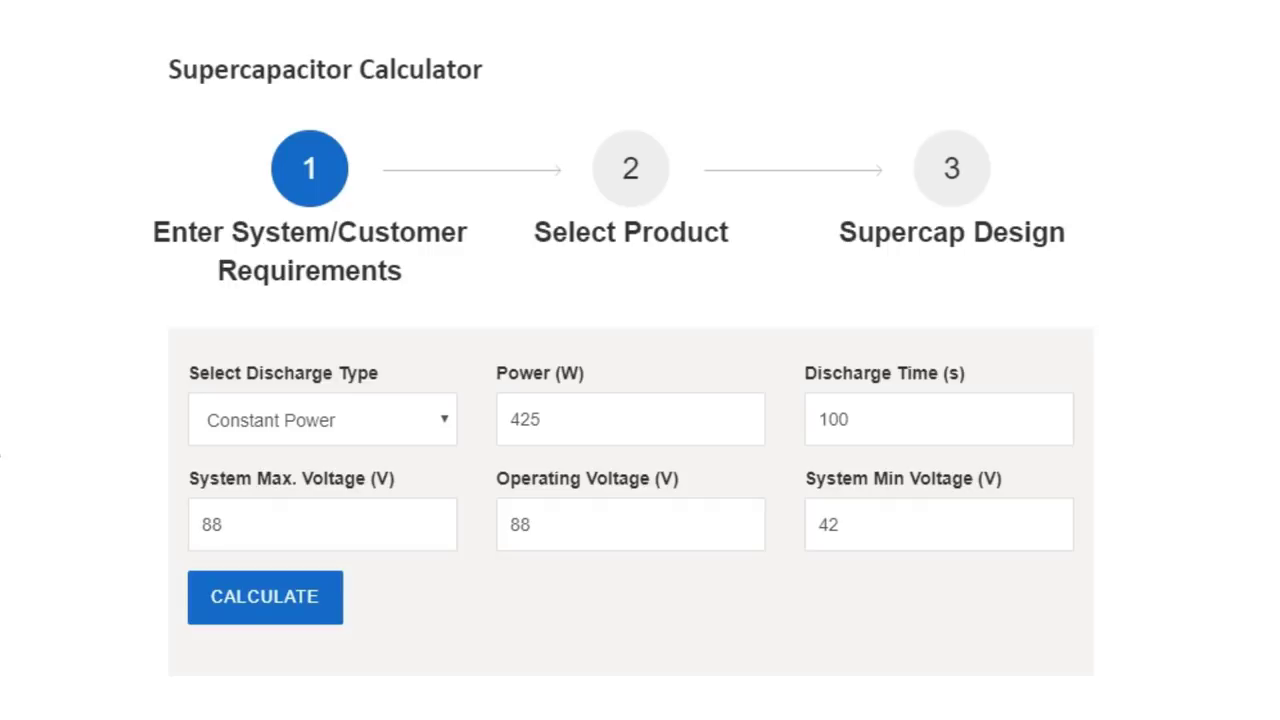
pyautogui.click(591, 434)
pyautogui.hotkey('ctrl', 'a')
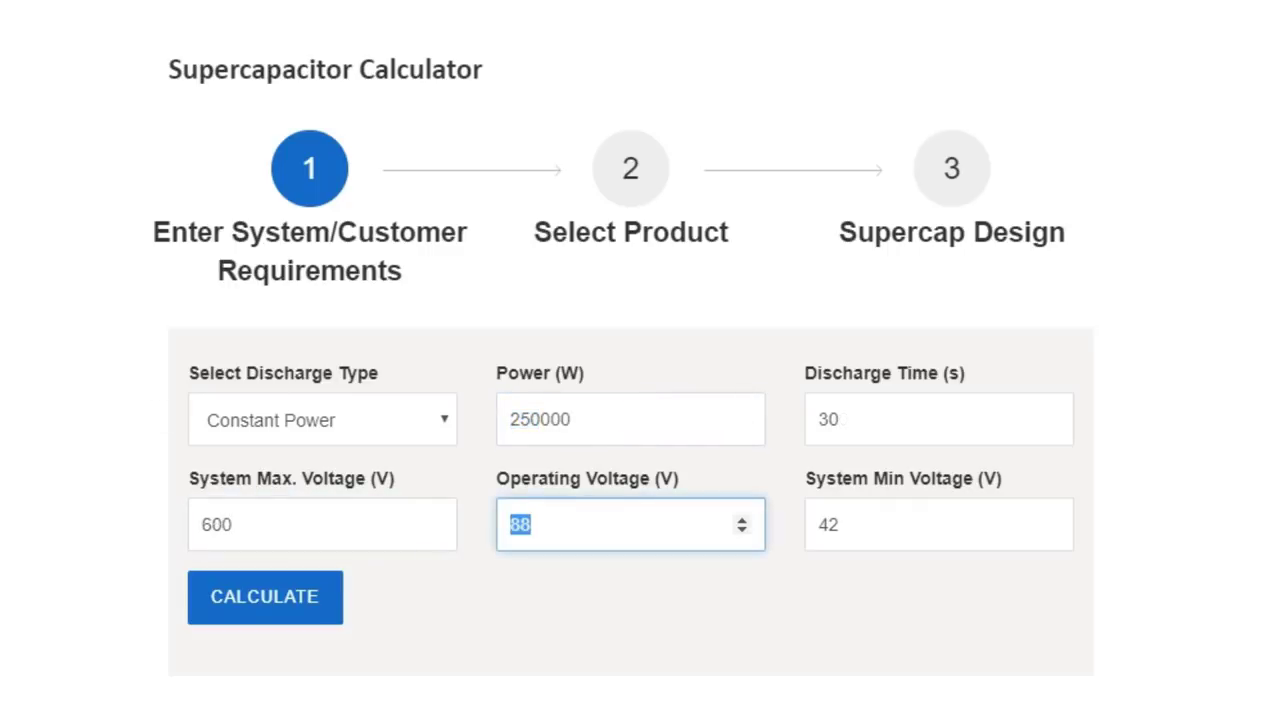
pyautogui.write('600')
pyautogui.press('Tab')
pyautogui.write('200')
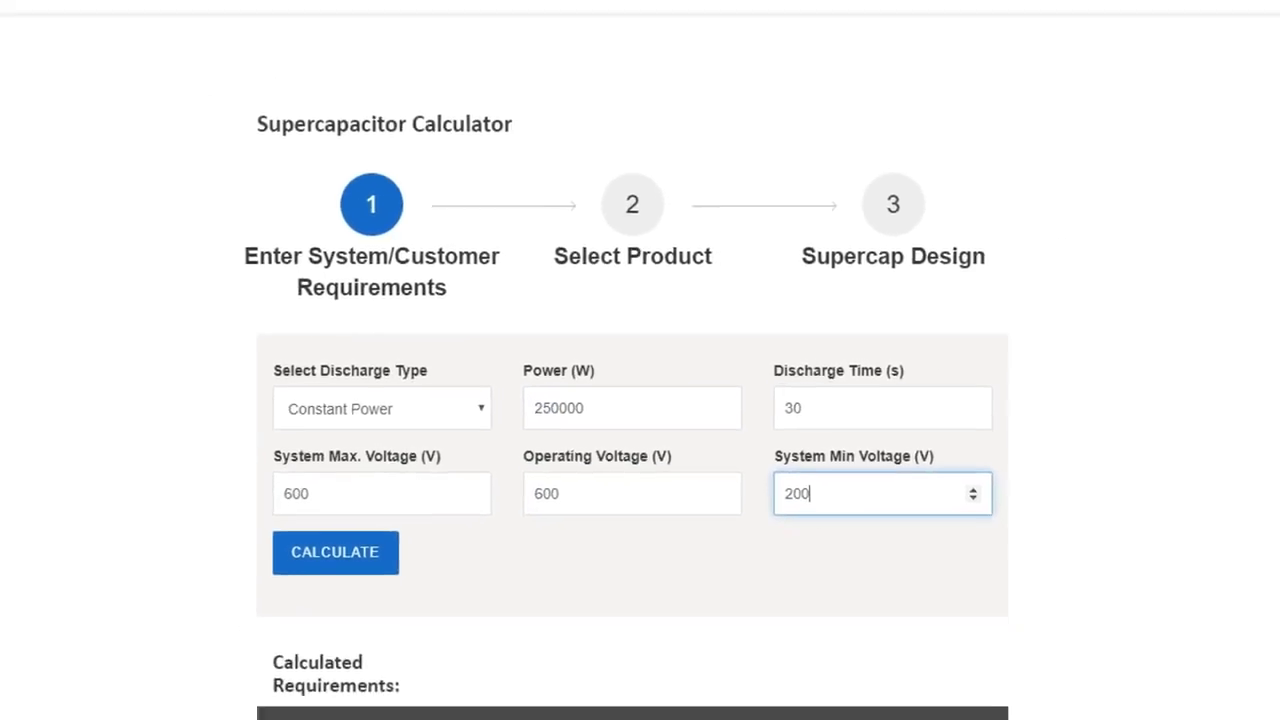
pyautogui.click(321, 543)
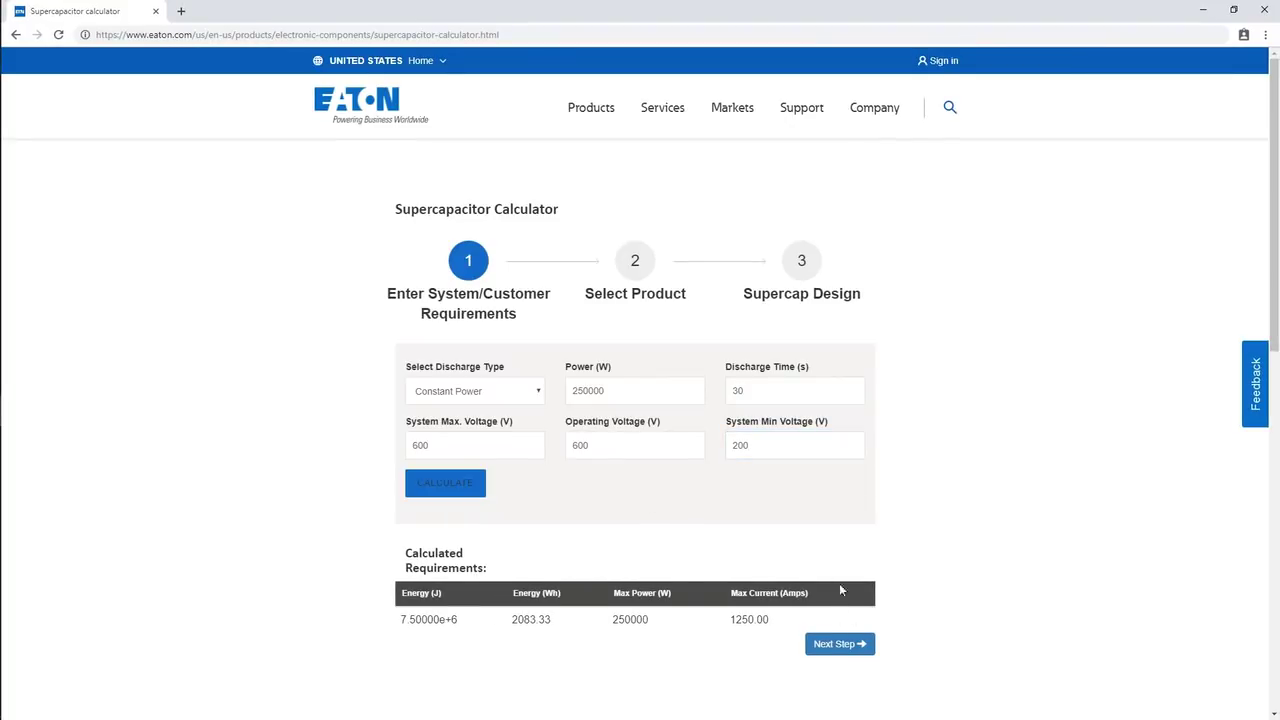
# Select the XLM-62R1137A-R module and view its 10-series, 5-parallel supercap design
pyautogui.click(838, 644)
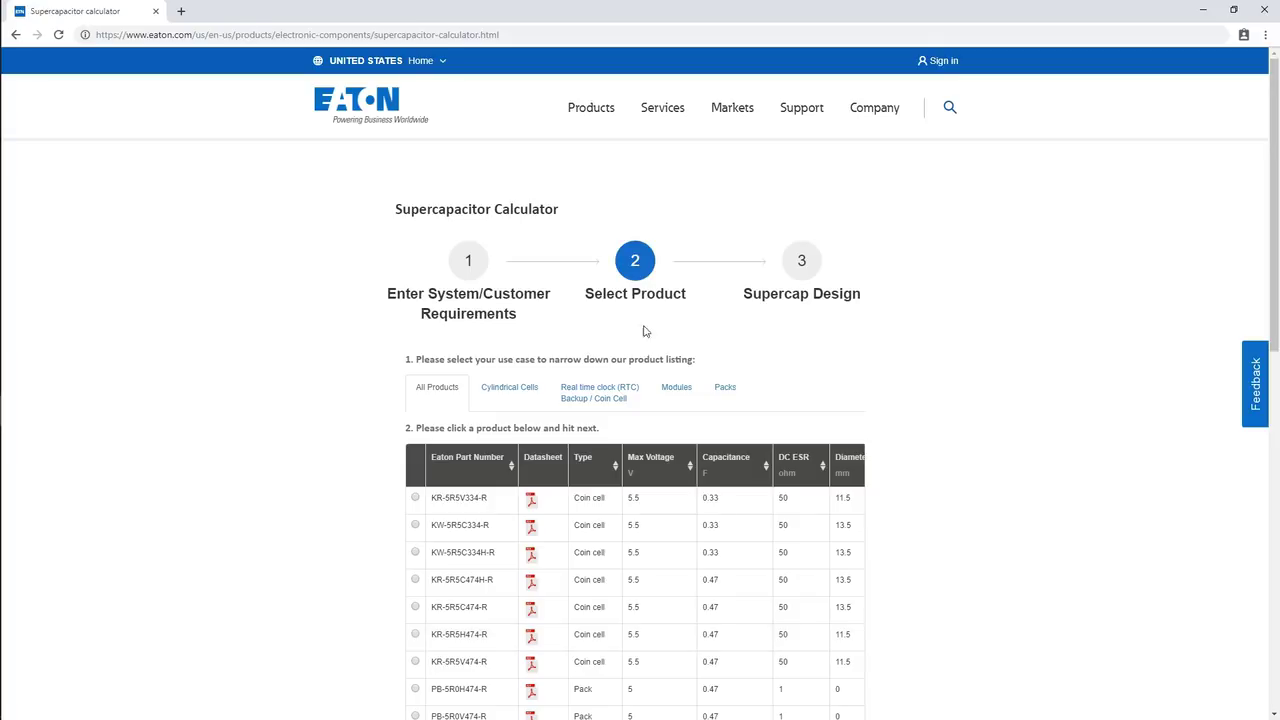
pyautogui.click(695, 391)
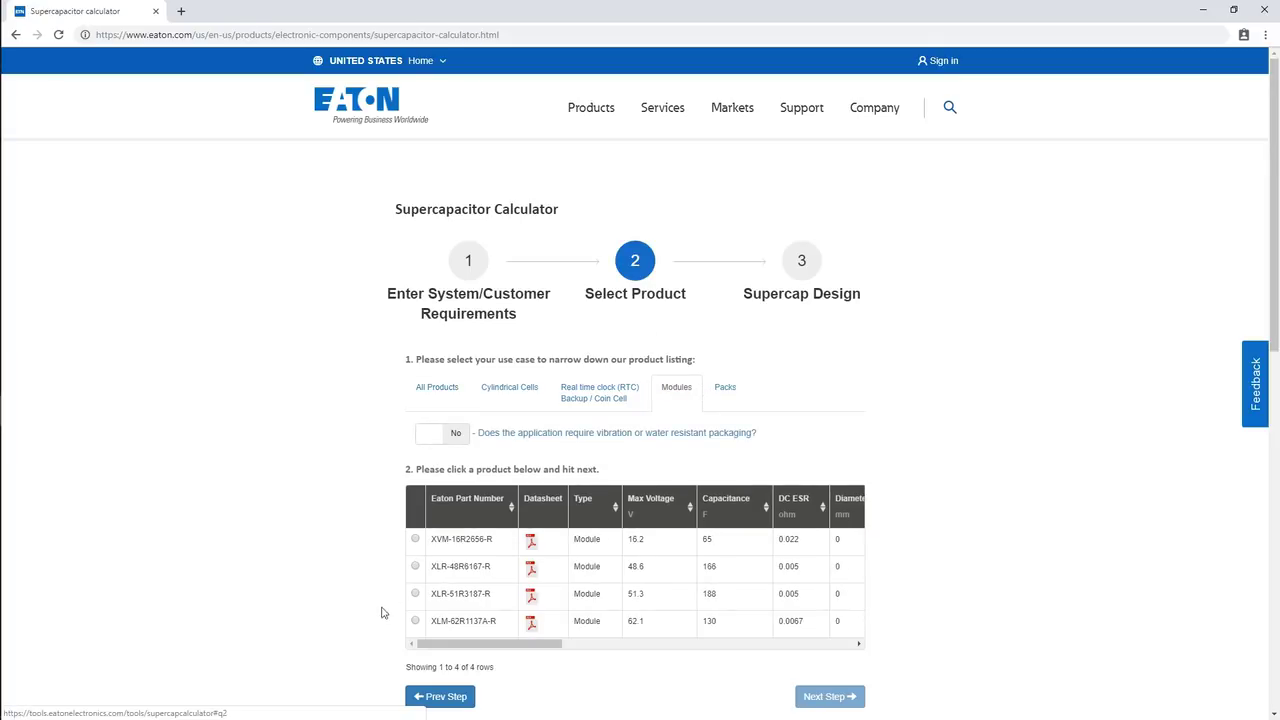
pyautogui.click(415, 621)
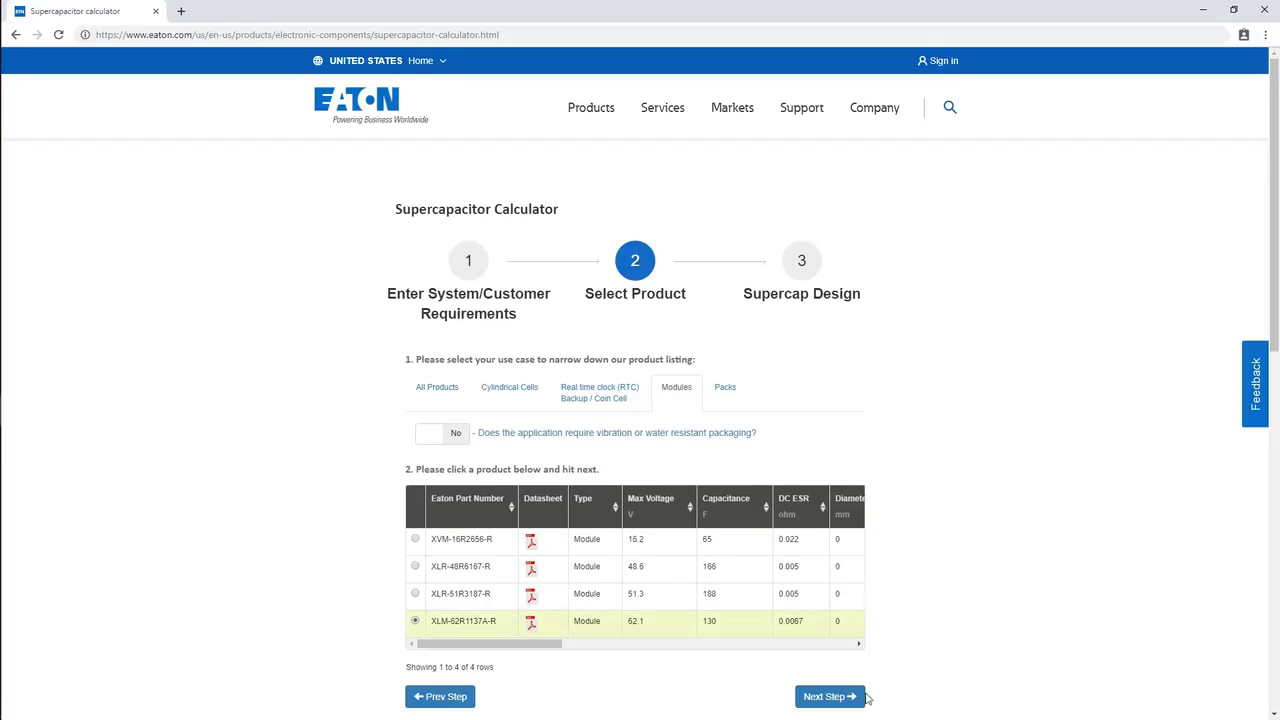
pyautogui.click(829, 696)
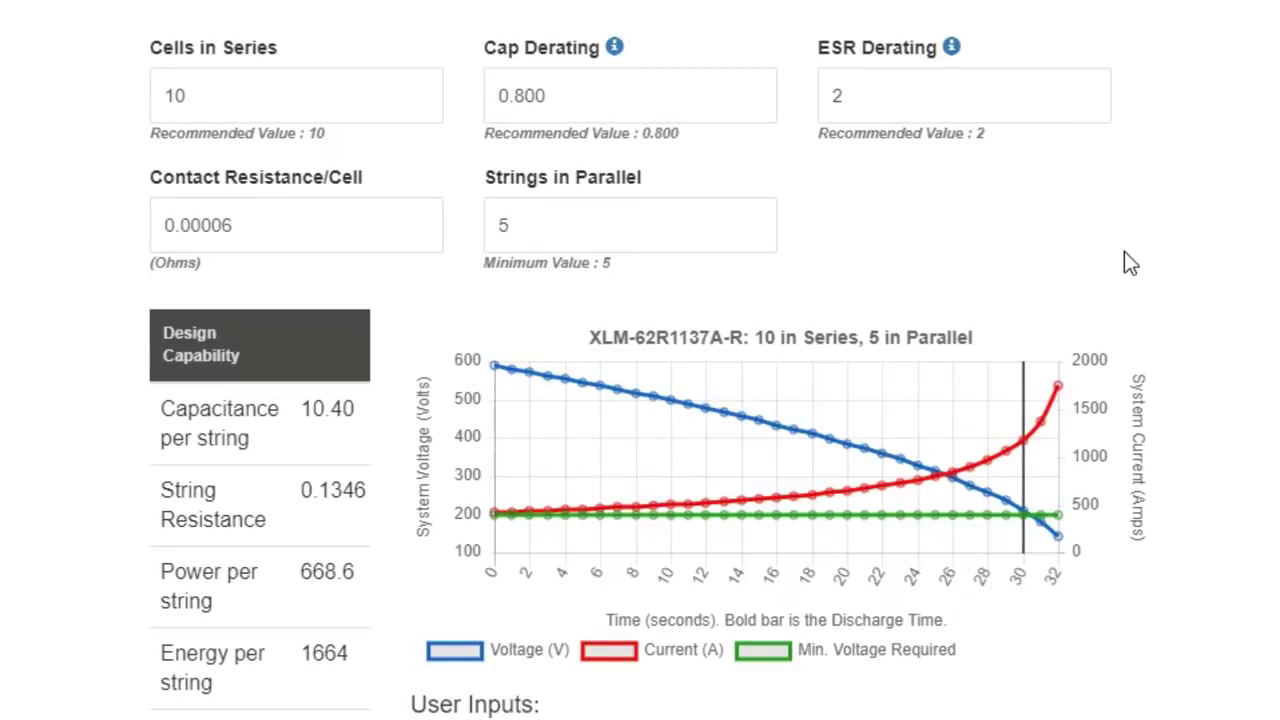
# Change Cap Derating to 0.900, raising capacitance per string to 11.70
pyautogui.click(526, 95)
pyautogui.press('BackSpace')
pyautogui.write('9')
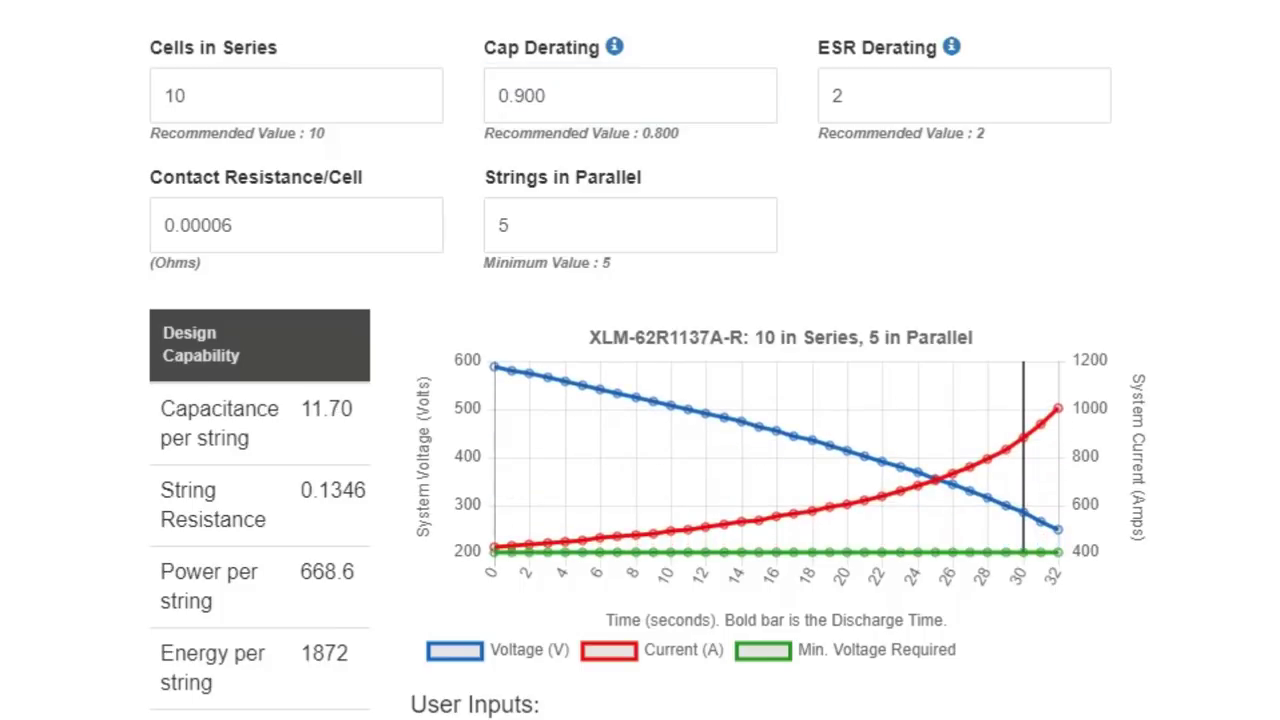